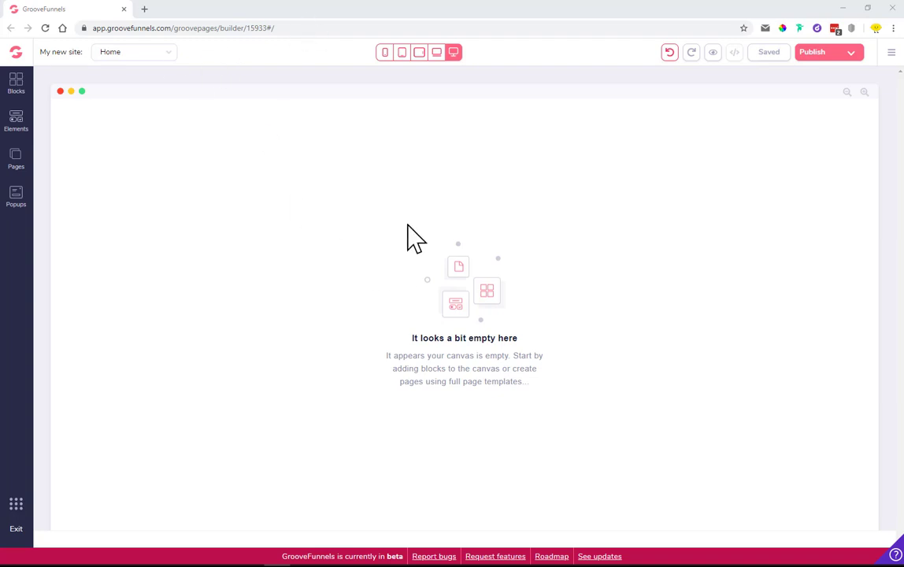
- Add the wireframe form block with headline, name and email fields and a phone image to the empty canvas
{"action": "left_click", "coordinate": [16, 82]}
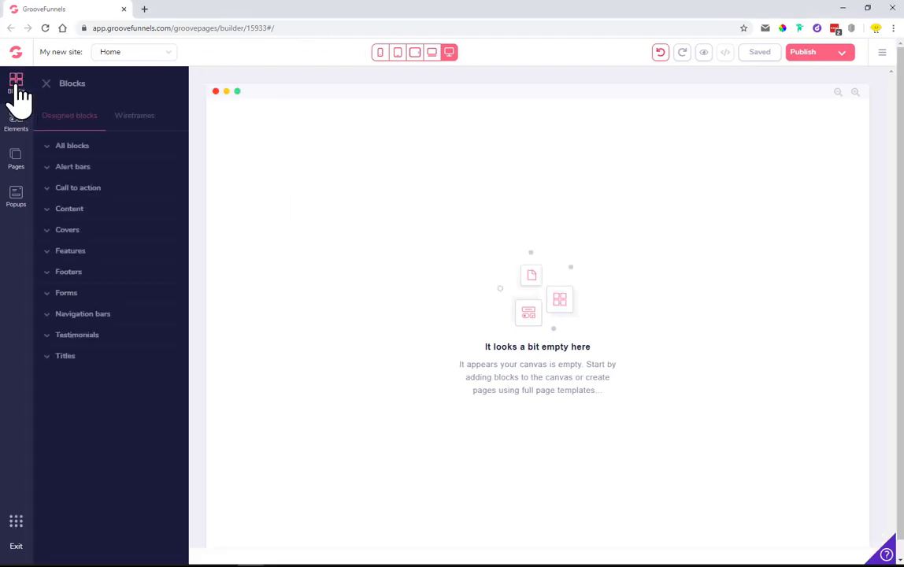
{"action": "left_click", "coordinate": [142, 120]}
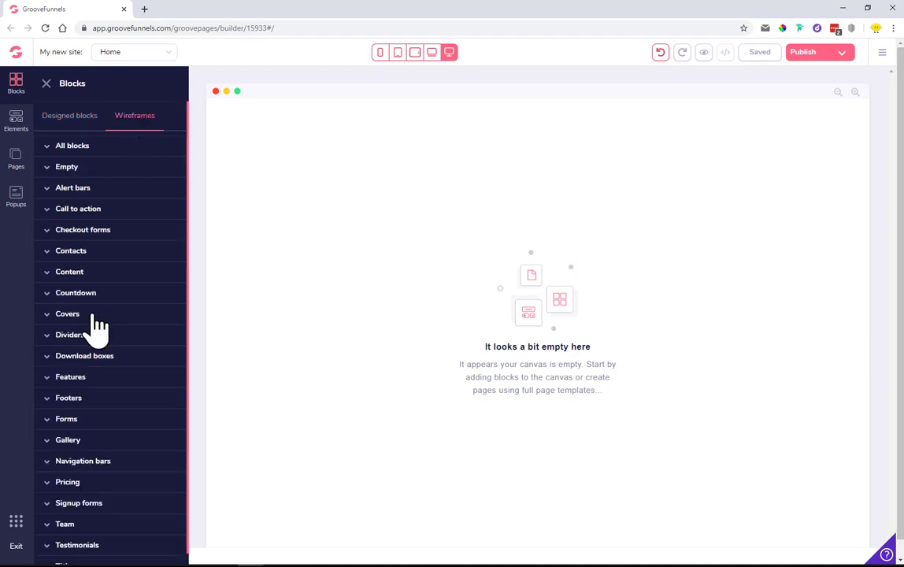
{"action": "left_click", "coordinate": [79, 417]}
{"action": "scroll", "coordinate": [87, 420], "scroll_direction": "down", "scroll_amount": 3}
{"action": "left_click_drag", "start_coordinate": [95, 410], "coordinate": [490, 288]}
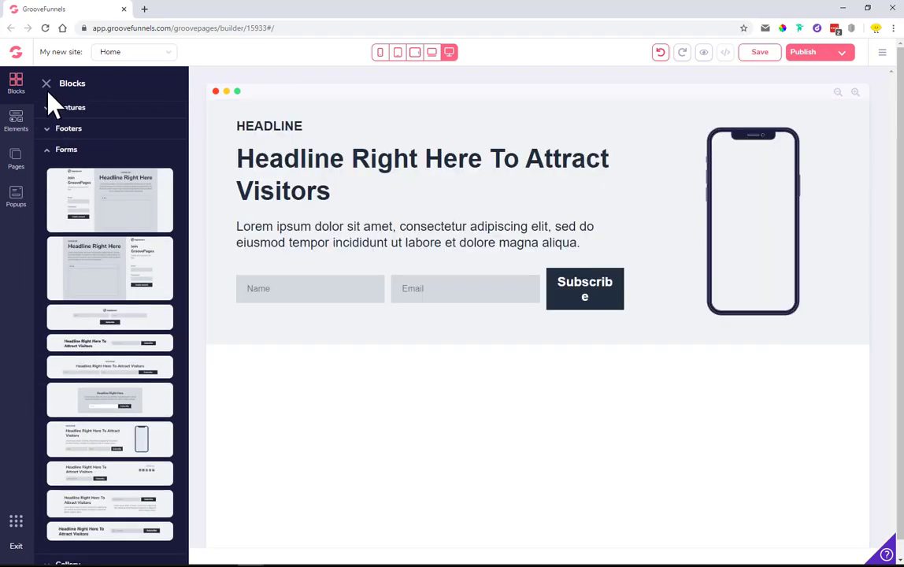
{"action": "left_click", "coordinate": [47, 83]}
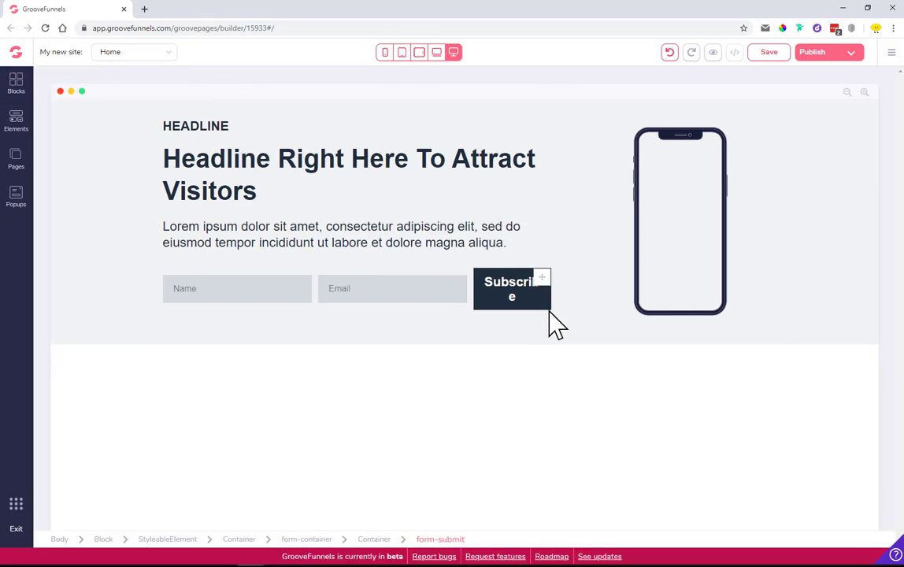
- Set the Subscribe button's width to 1/4 relative to its parent
{"action": "left_click", "coordinate": [795, 384]}
{"action": "left_click_drag", "start_coordinate": [770, 448], "coordinate": [778, 448]}
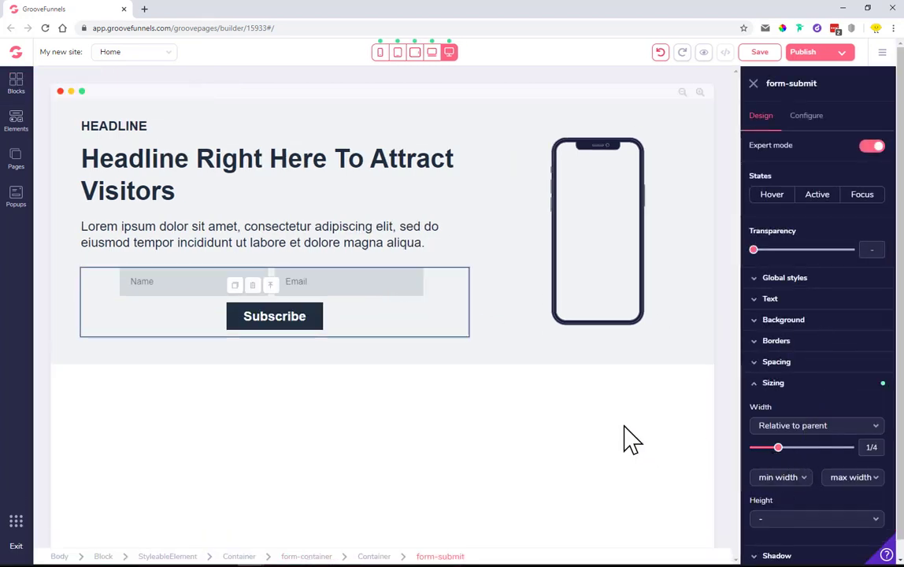
{"action": "left_click", "coordinate": [163, 281]}
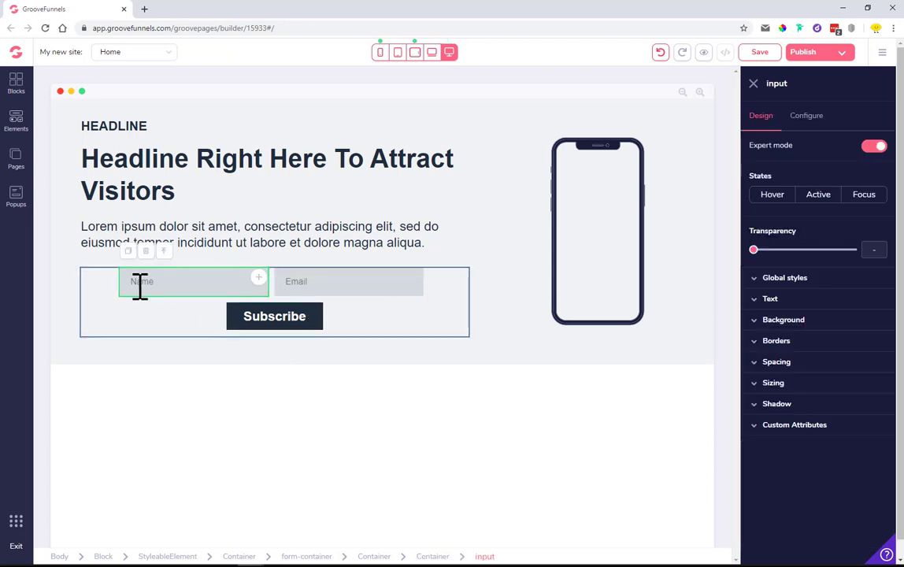
{"action": "left_click", "coordinate": [316, 285]}
{"action": "left_click", "coordinate": [265, 323]}
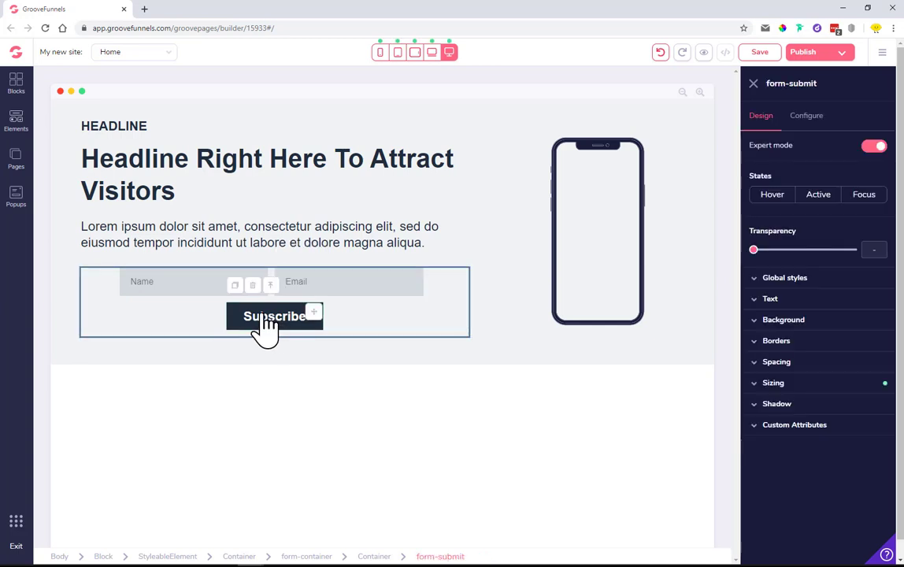
- Set both the input ID and the input name of the form's Name field to "name"
{"action": "left_click", "coordinate": [170, 282]}
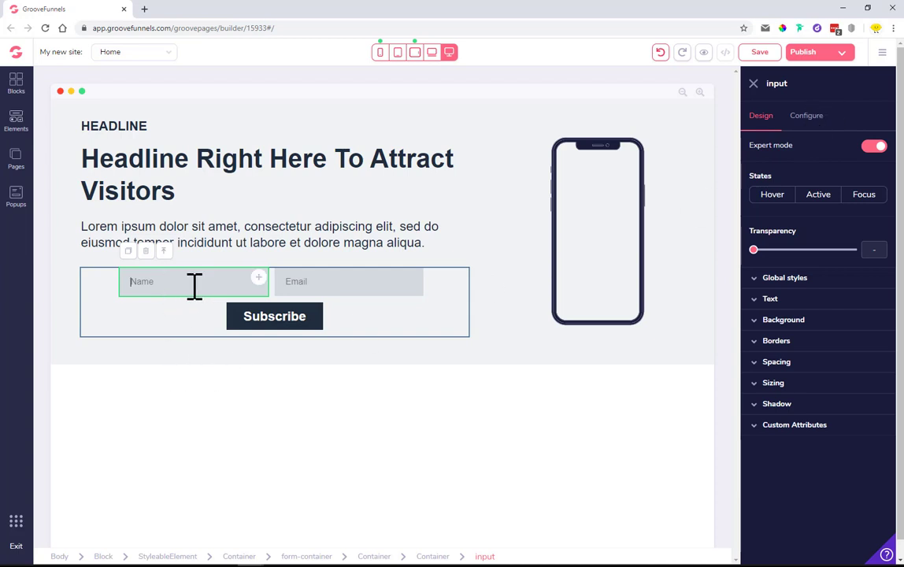
{"action": "left_click", "coordinate": [812, 126]}
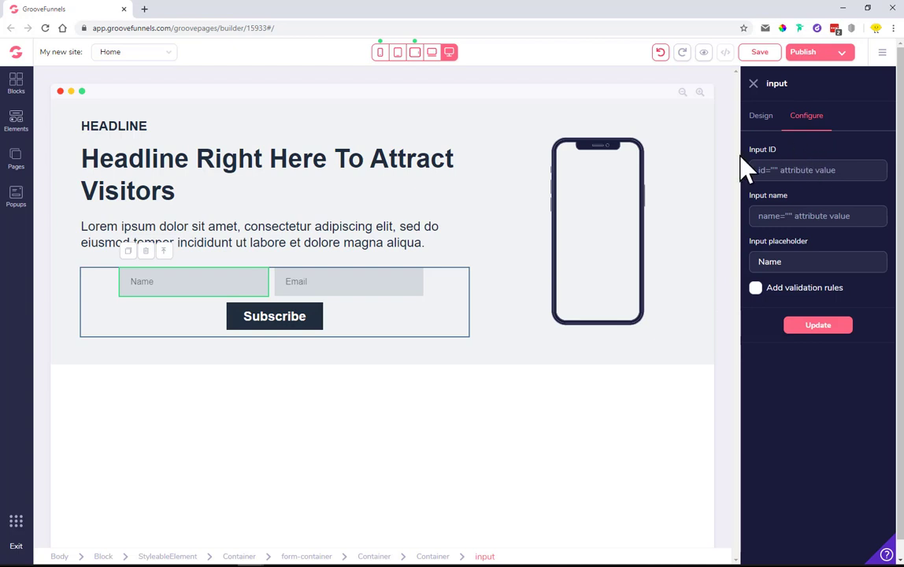
{"action": "left_click", "coordinate": [803, 170]}
{"action": "type", "text": "na"}
{"action": "type", "text": "nam"}
{"action": "type", "text": "e"}
{"action": "key", "text": "Tab"}
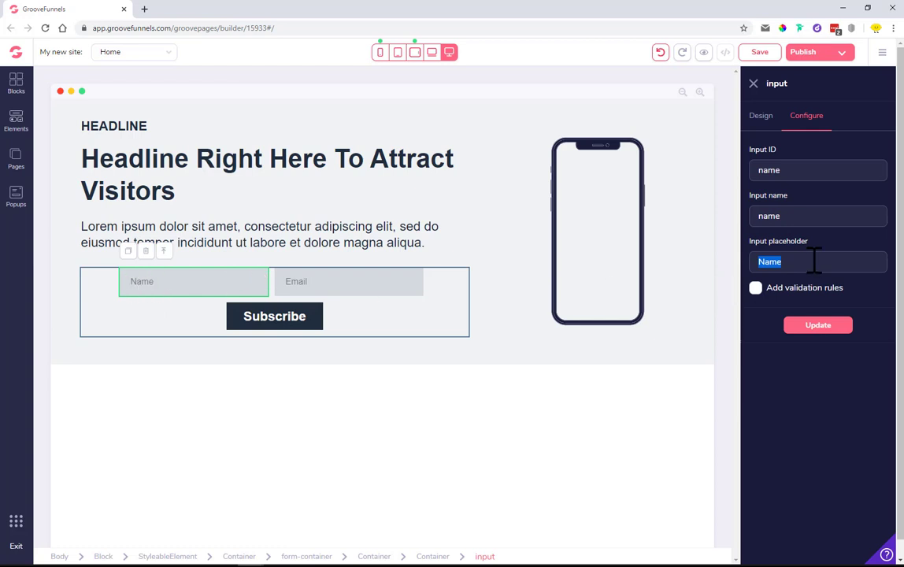
- Add validation rules to the Name field so it cannot be empty, update it and save the page
{"action": "left_click", "coordinate": [756, 291]}
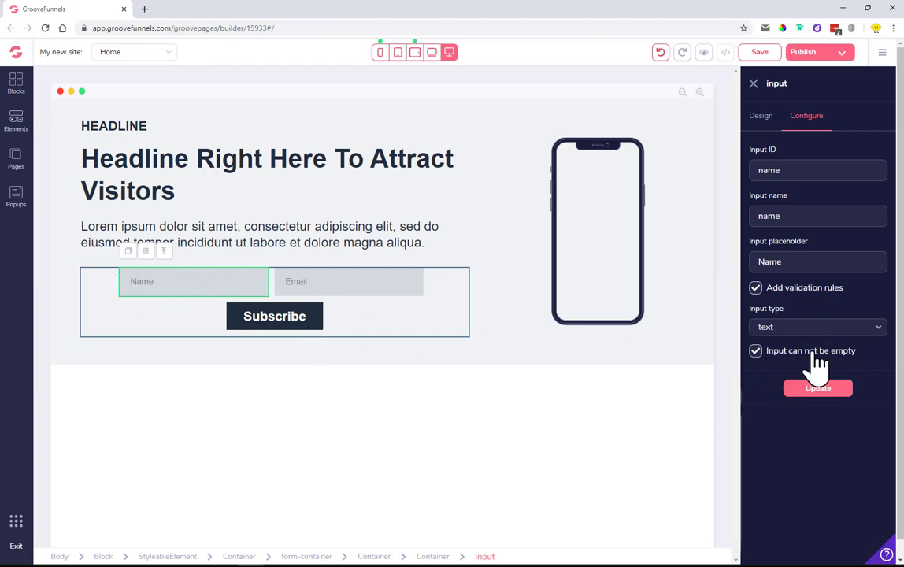
{"action": "left_click", "coordinate": [831, 388]}
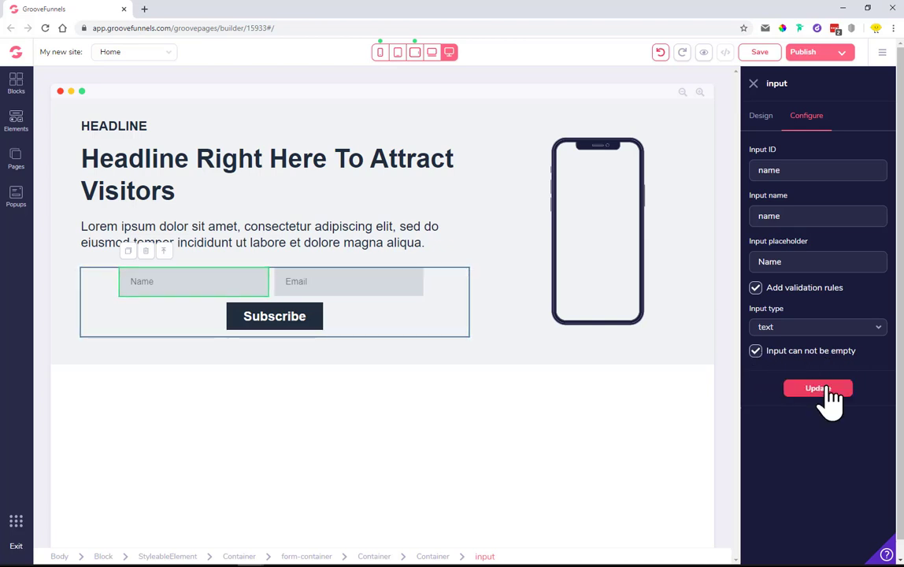
{"action": "left_click", "coordinate": [829, 389]}
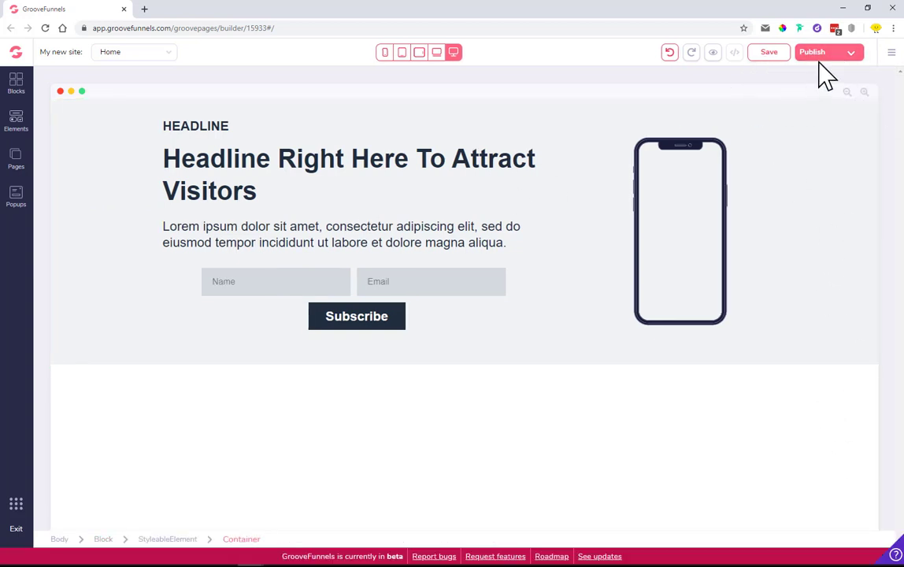
{"action": "left_click", "coordinate": [780, 67]}
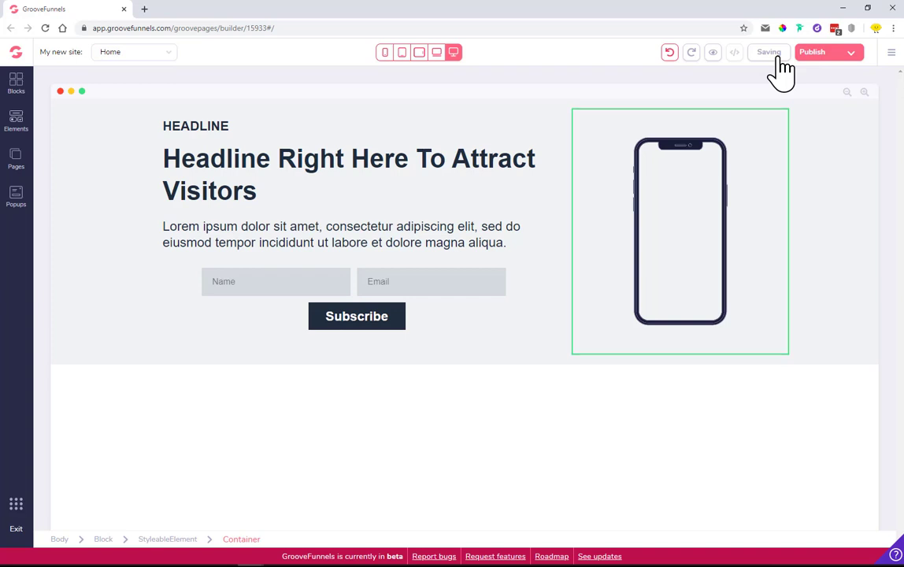
- Set both the input ID and the input name of the form's Email field to "email"
{"action": "left_click", "coordinate": [396, 283]}
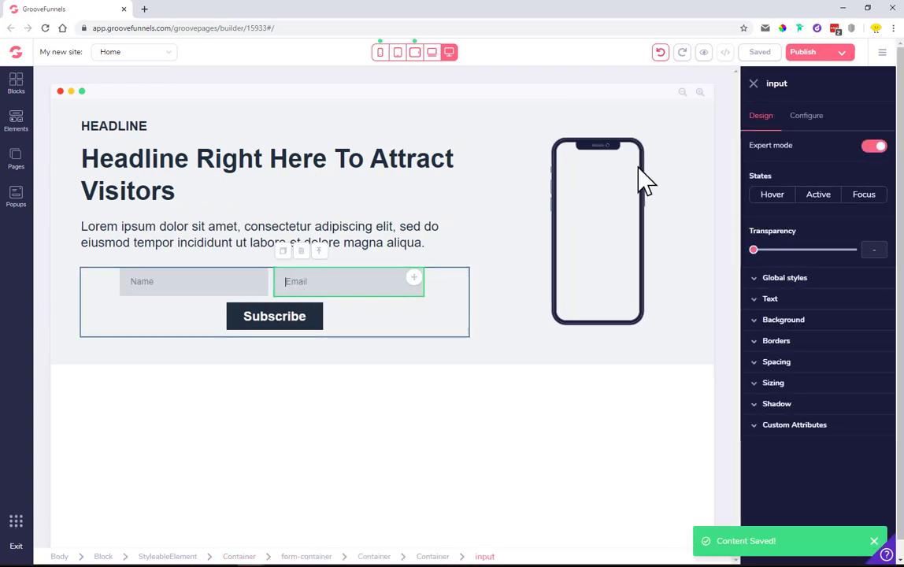
{"action": "left_click", "coordinate": [806, 118]}
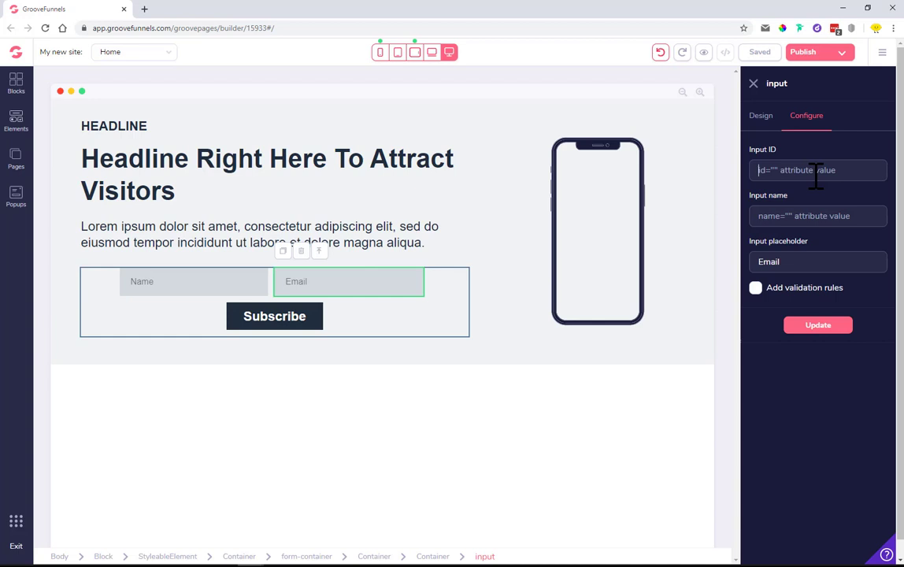
{"action": "type", "text": "email"}
{"action": "left_click", "coordinate": [817, 218]}
{"action": "type", "text": "e"}
{"action": "key", "text": "Left"}
{"action": "type", "text": "i"}
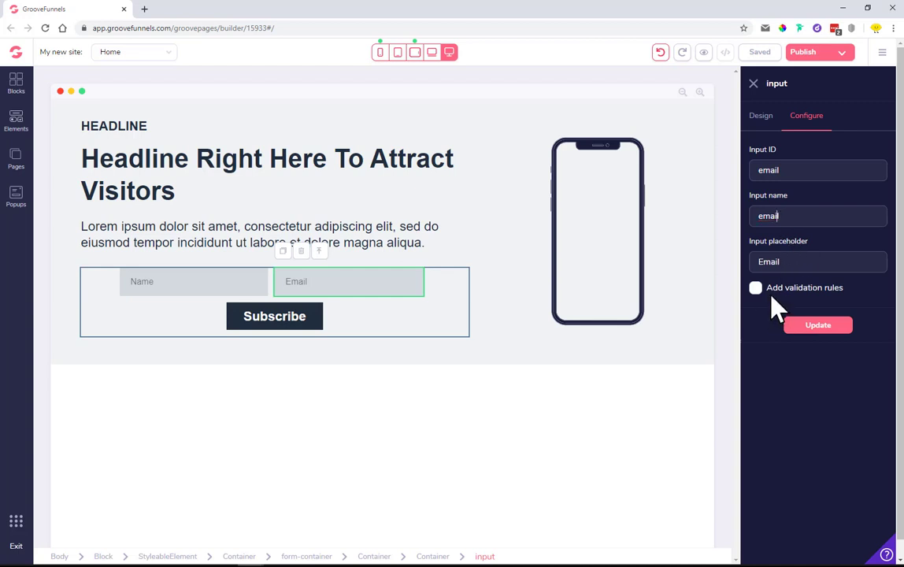
- Add validation rules to the Email field so it cannot be empty, update it and save the page
{"action": "left_click", "coordinate": [756, 288]}
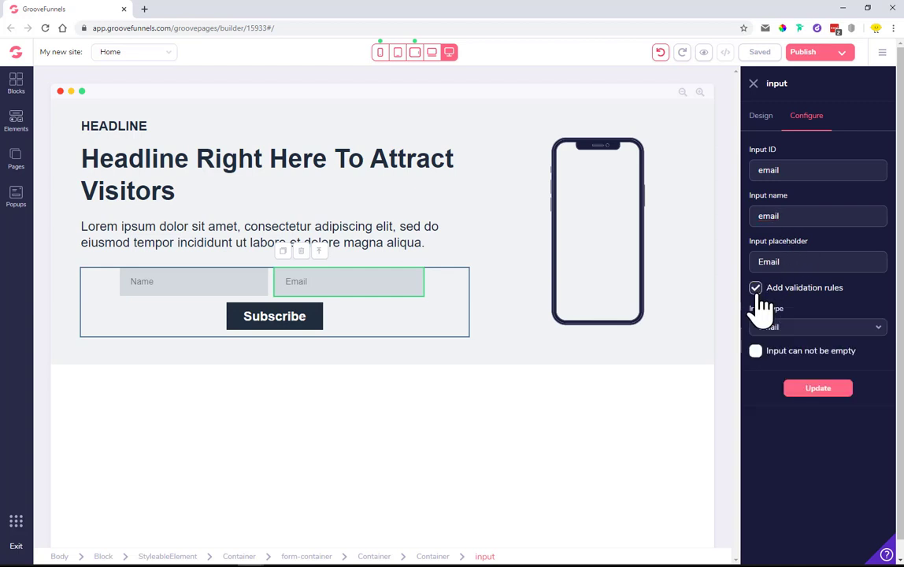
{"action": "left_click", "coordinate": [757, 352]}
{"action": "left_click", "coordinate": [818, 390]}
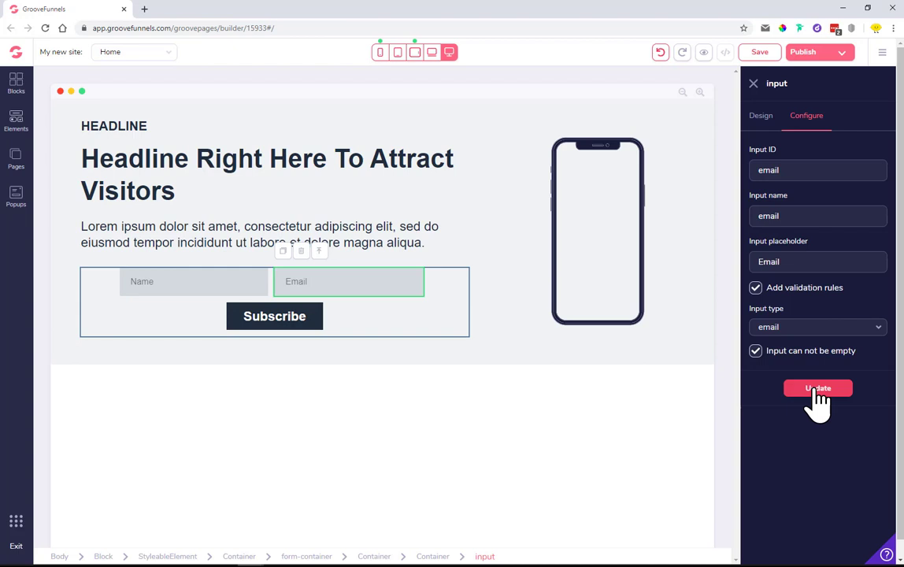
{"action": "left_click", "coordinate": [819, 389]}
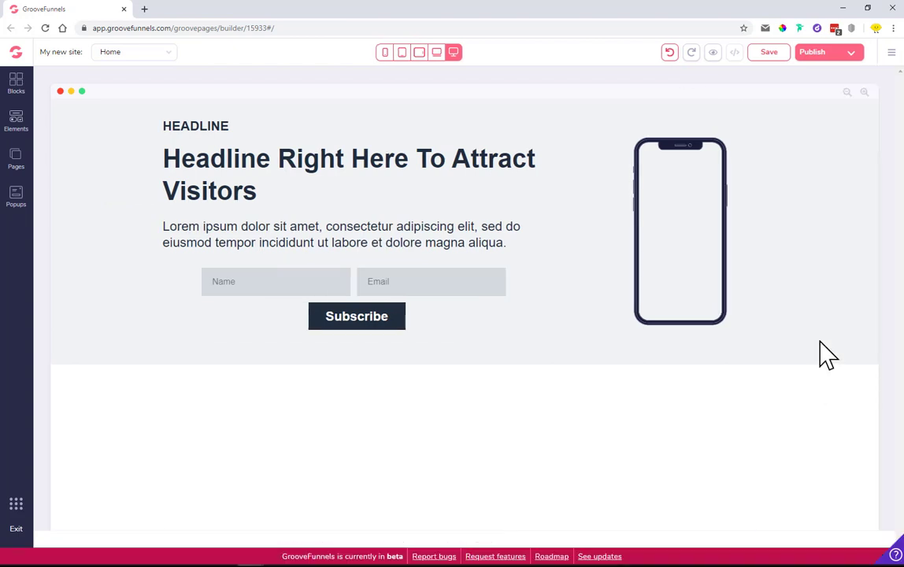
{"action": "left_click", "coordinate": [772, 53]}
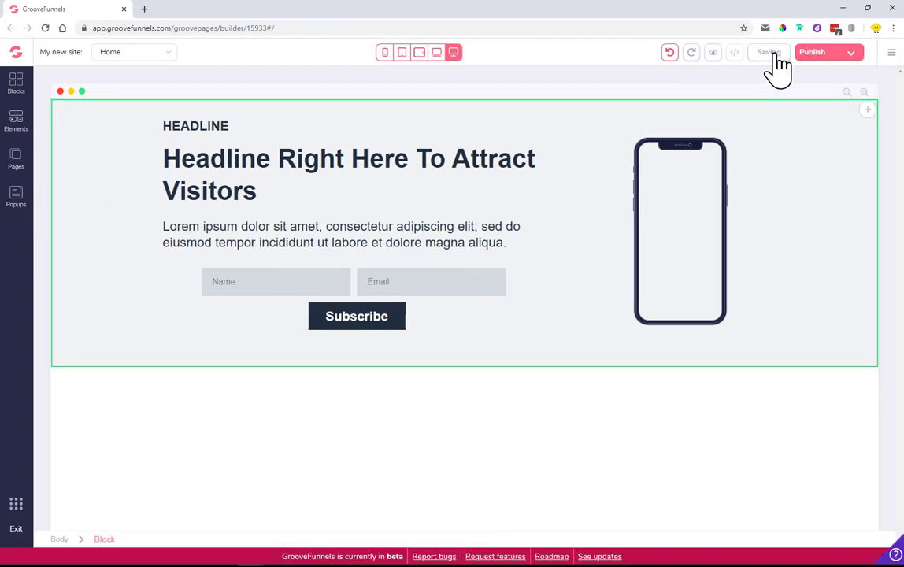
- Change the Subscribe button's text to "Sign Up!" with the Submit action, update it and save the page
{"action": "left_click", "coordinate": [340, 315]}
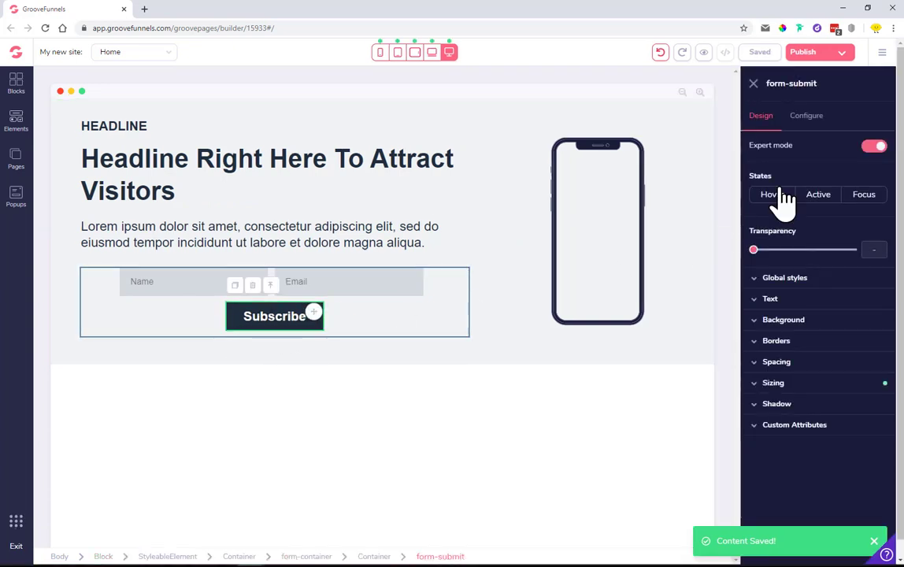
{"action": "left_click", "coordinate": [811, 119]}
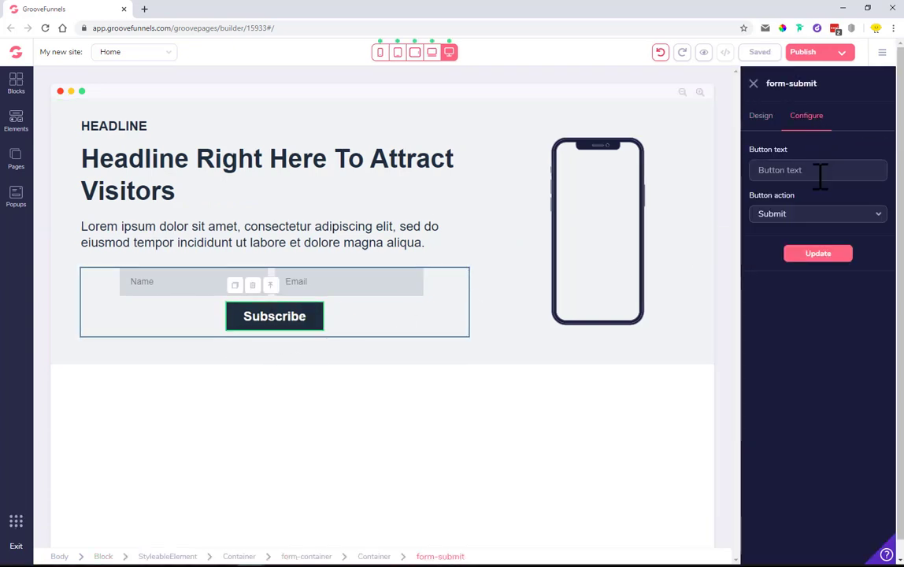
{"action": "left_click", "coordinate": [820, 175]}
{"action": "type", "text": "Sign Up!"}
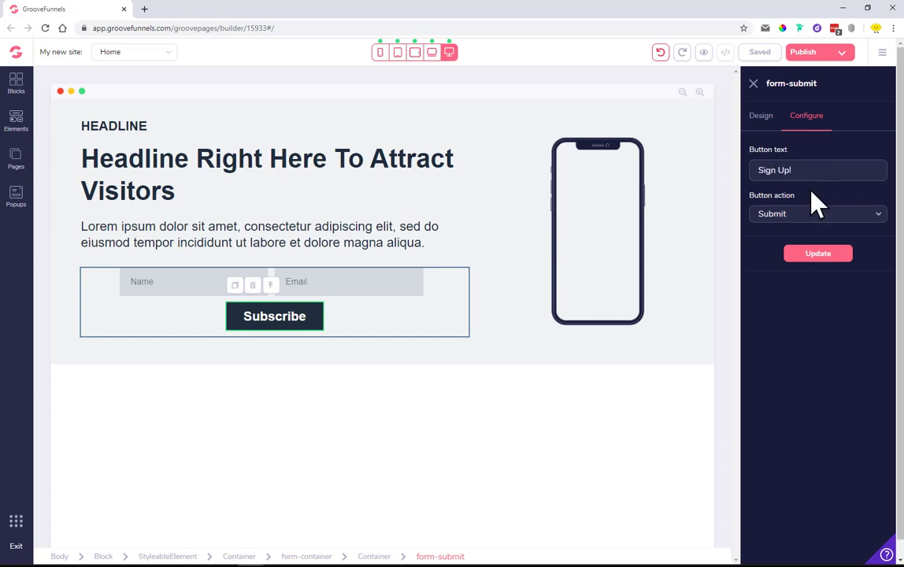
{"action": "left_click", "coordinate": [774, 217]}
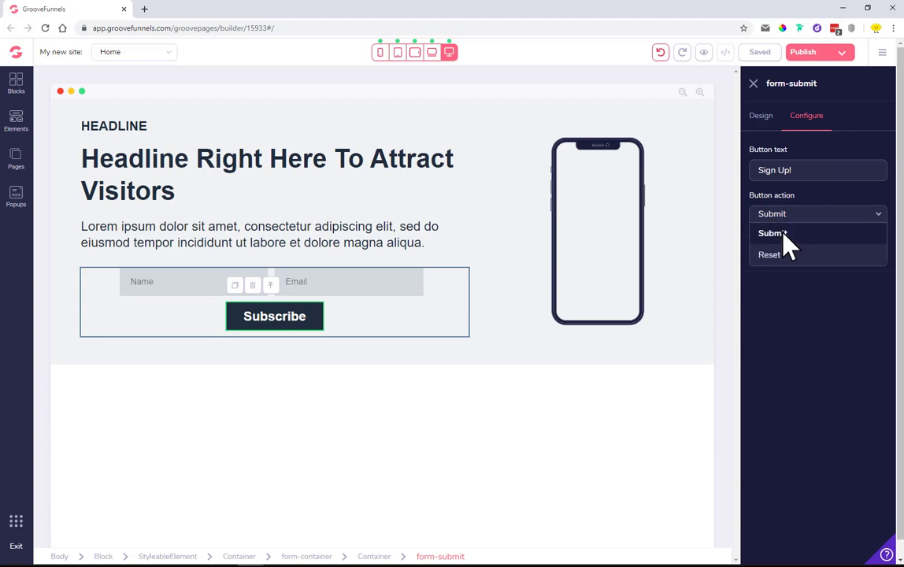
{"action": "left_click", "coordinate": [782, 235]}
{"action": "left_click", "coordinate": [815, 254]}
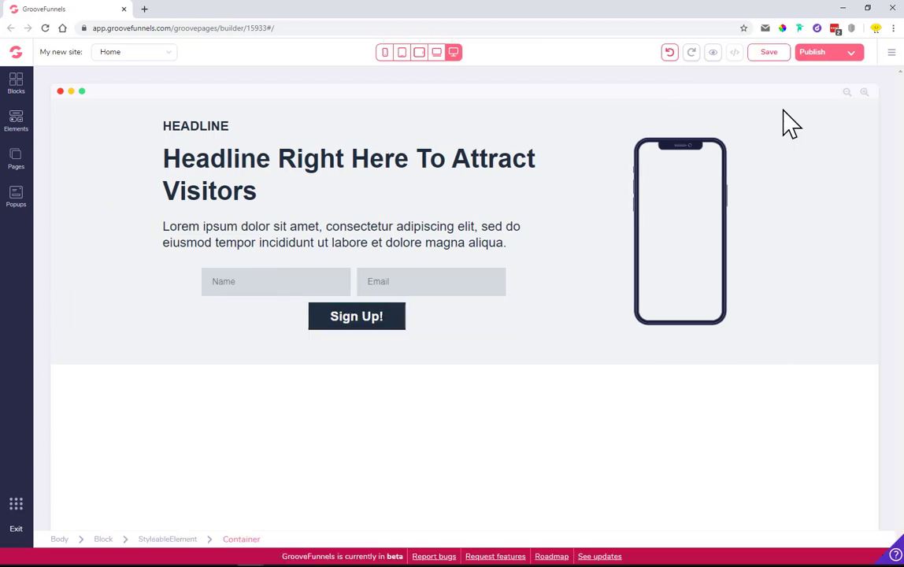
{"action": "left_click", "coordinate": [776, 69]}
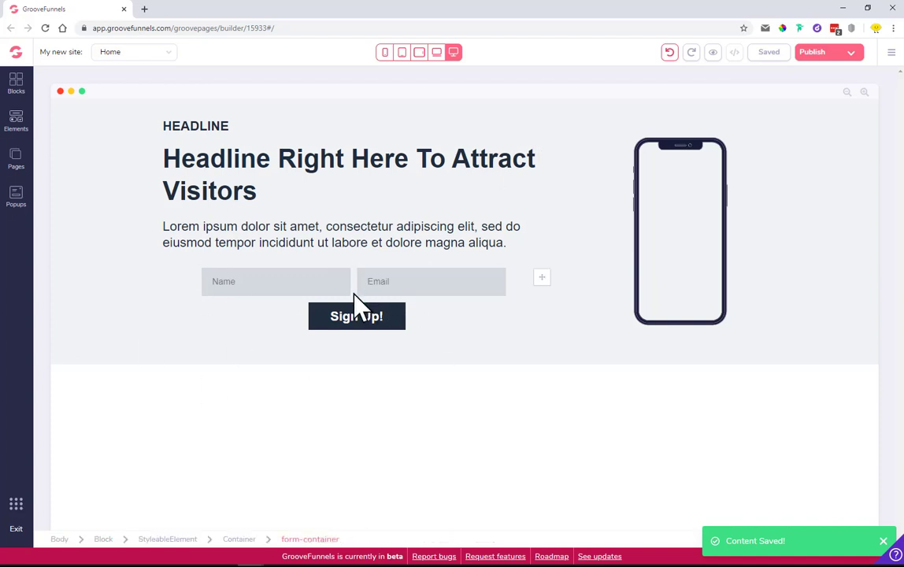
- Configure the form container's action as Integration, using Mailchimp Testing Account and the Affiliate Marketing list
{"action": "left_click", "coordinate": [232, 316]}
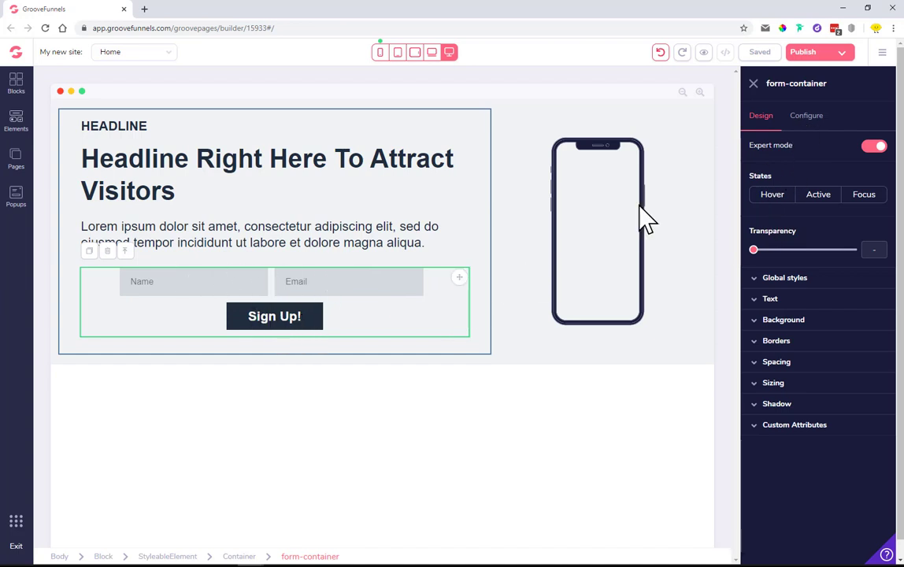
{"action": "left_click", "coordinate": [806, 118]}
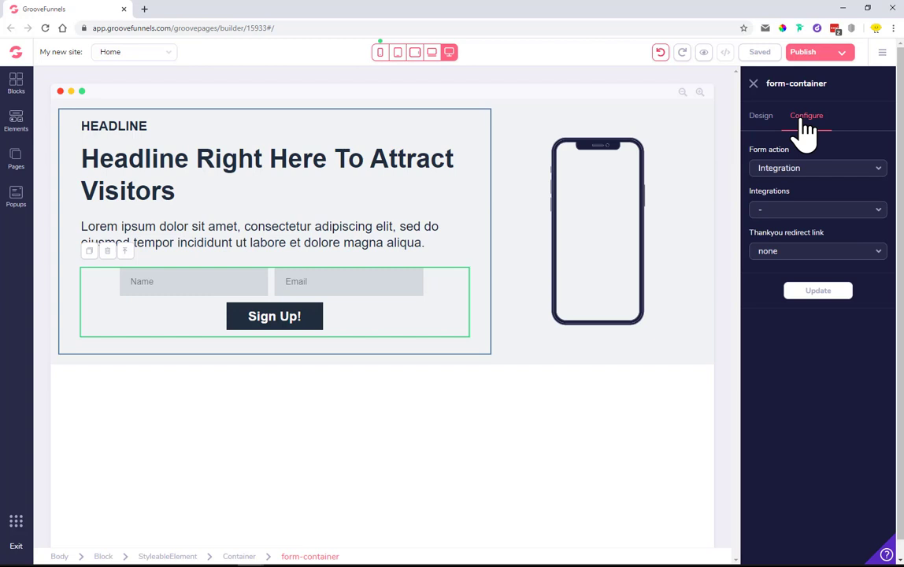
{"action": "left_click", "coordinate": [798, 172]}
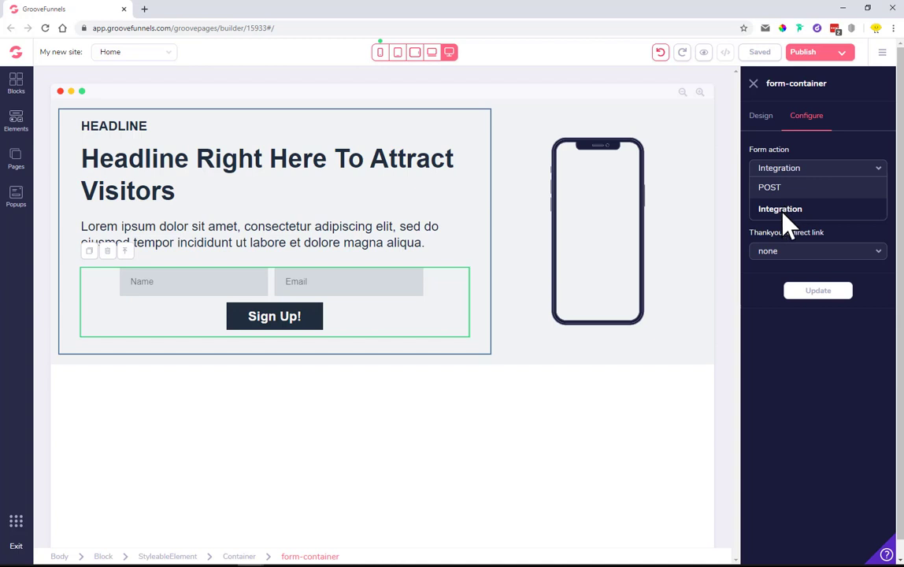
{"action": "left_click", "coordinate": [784, 210]}
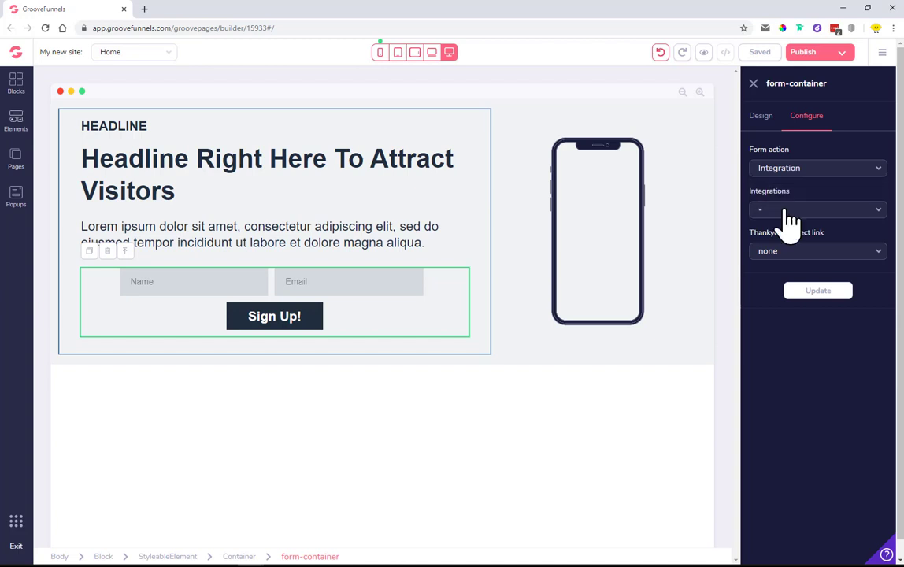
{"action": "left_click", "coordinate": [787, 210]}
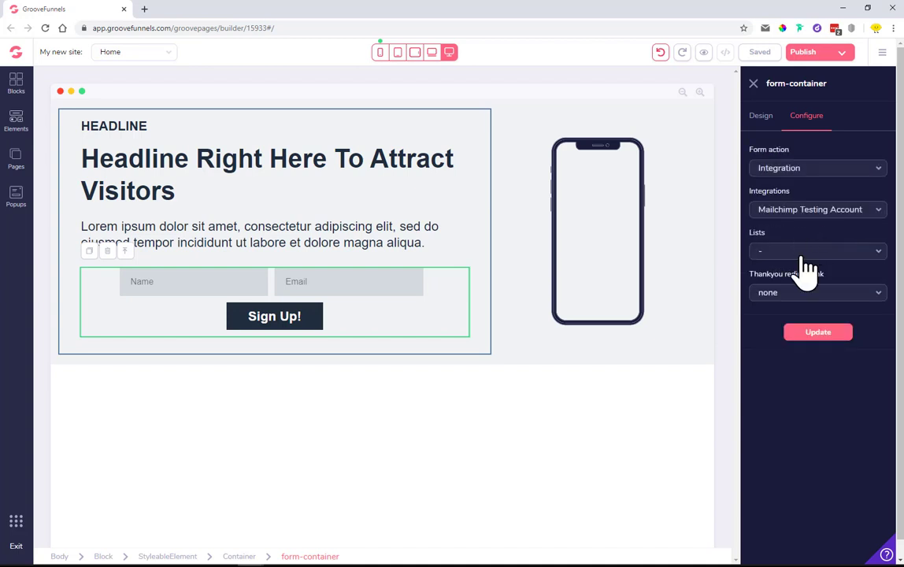
{"action": "left_click", "coordinate": [804, 254]}
{"action": "left_click", "coordinate": [803, 272]}
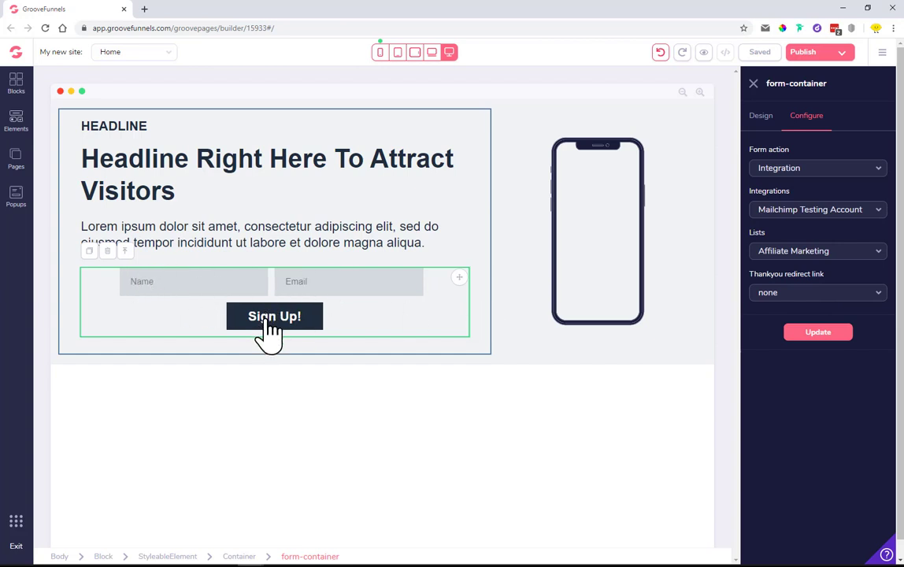
- Set the form container's thank-you redirect to the site page "Thank you" and update the form
{"action": "left_click", "coordinate": [850, 294]}
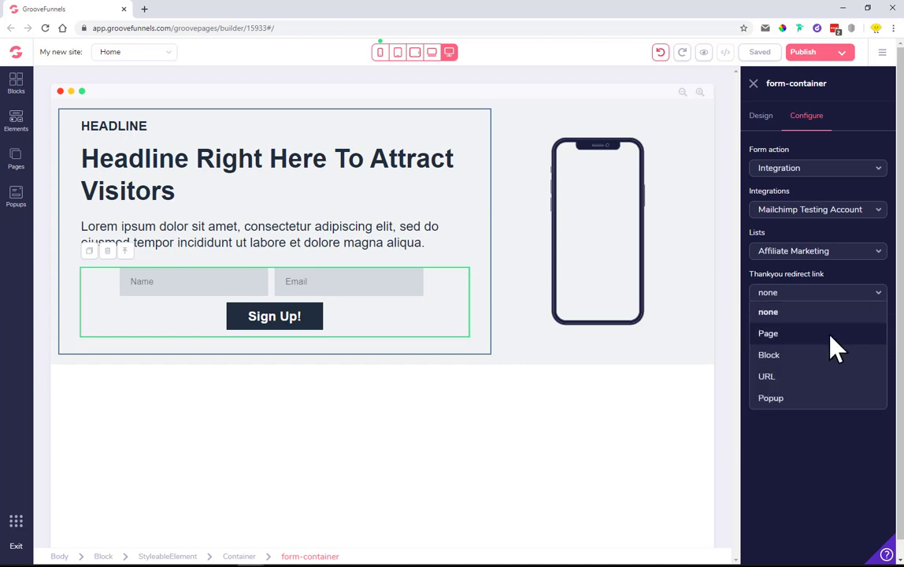
{"action": "scroll", "coordinate": [306, 372], "scroll_direction": "down", "scroll_amount": 1}
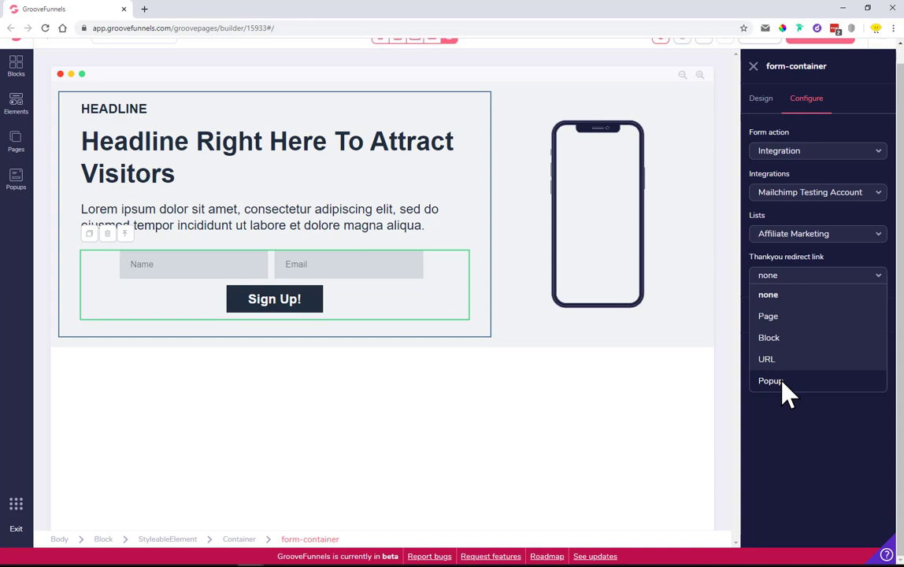
{"action": "left_click", "coordinate": [805, 323]}
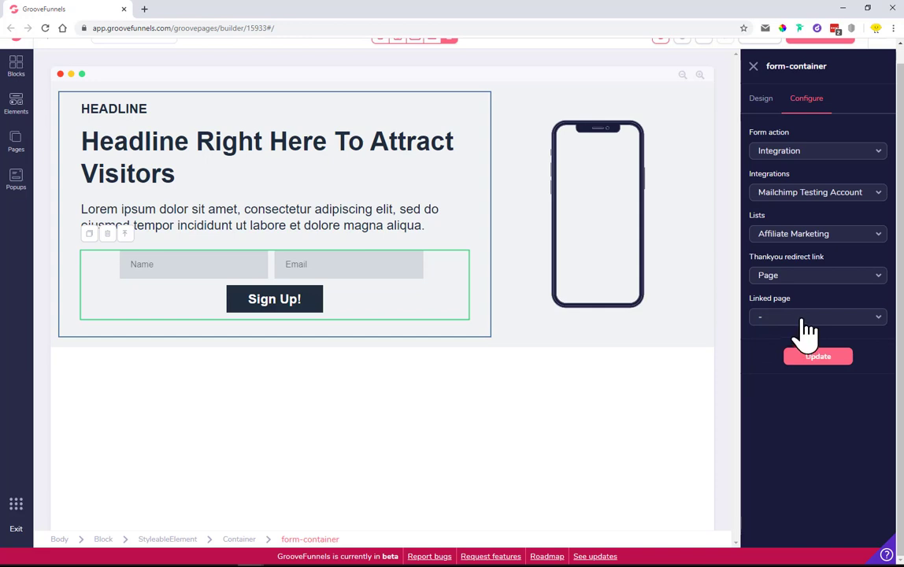
{"action": "left_click", "coordinate": [803, 317]}
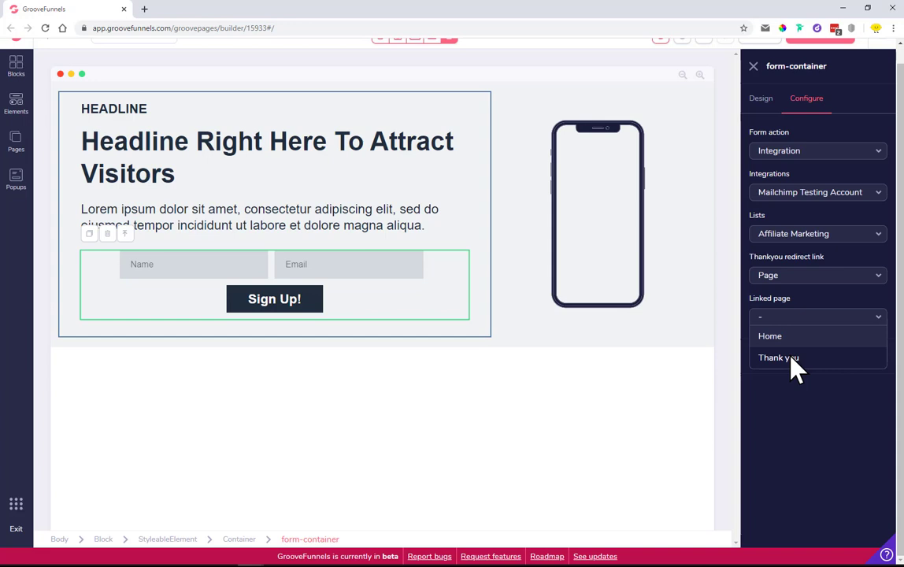
{"action": "left_click", "coordinate": [792, 358]}
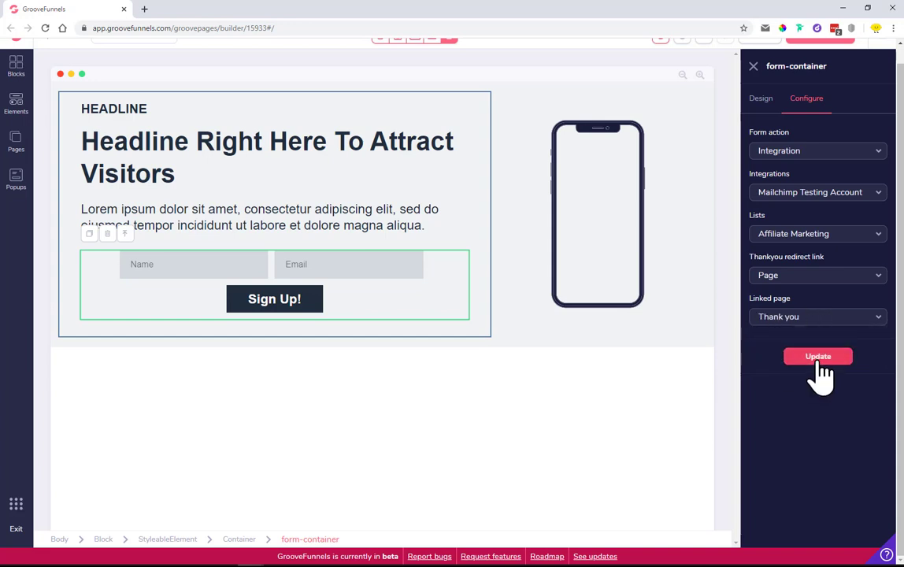
{"action": "left_click", "coordinate": [819, 362]}
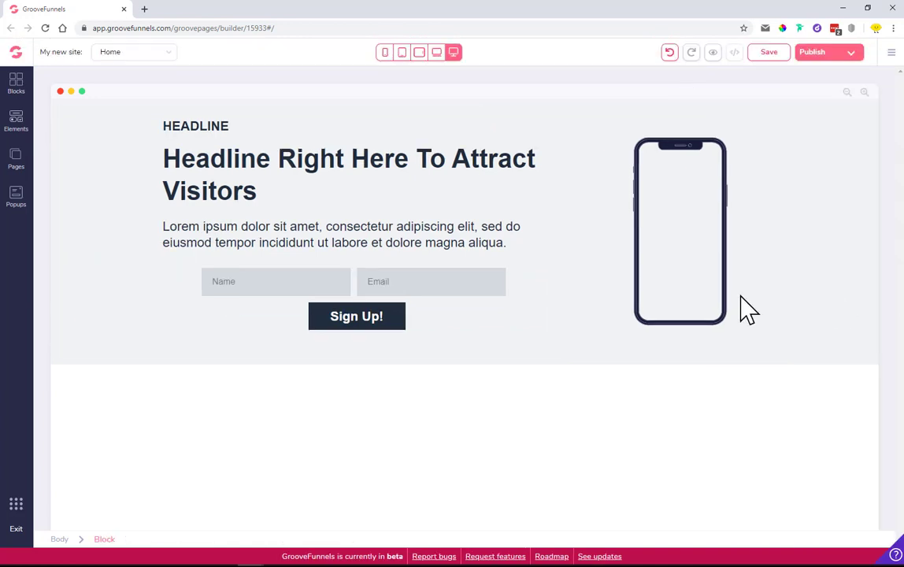
- Save the Home page with the updated form settings and publish the site
{"action": "left_click", "coordinate": [744, 307]}
{"action": "left_click", "coordinate": [772, 53]}
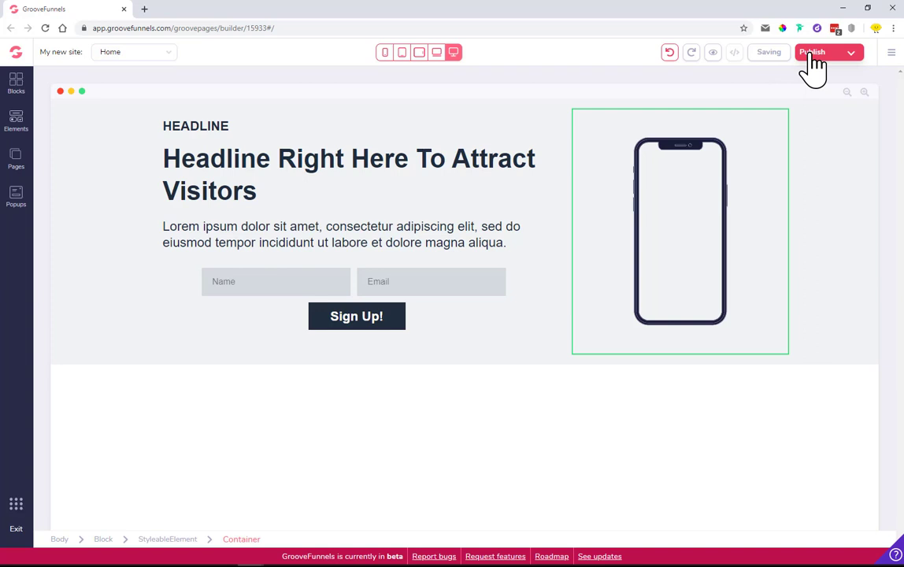
{"action": "left_click", "coordinate": [813, 60]}
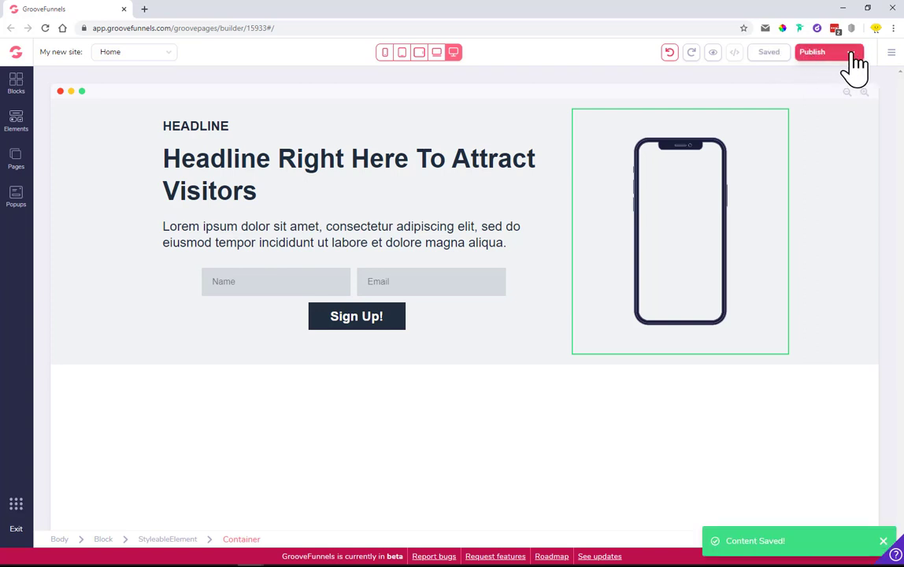
- Open the published page boom.groovepages.com/signup/ from the publish settings and switch to it
{"action": "left_click", "coordinate": [853, 55]}
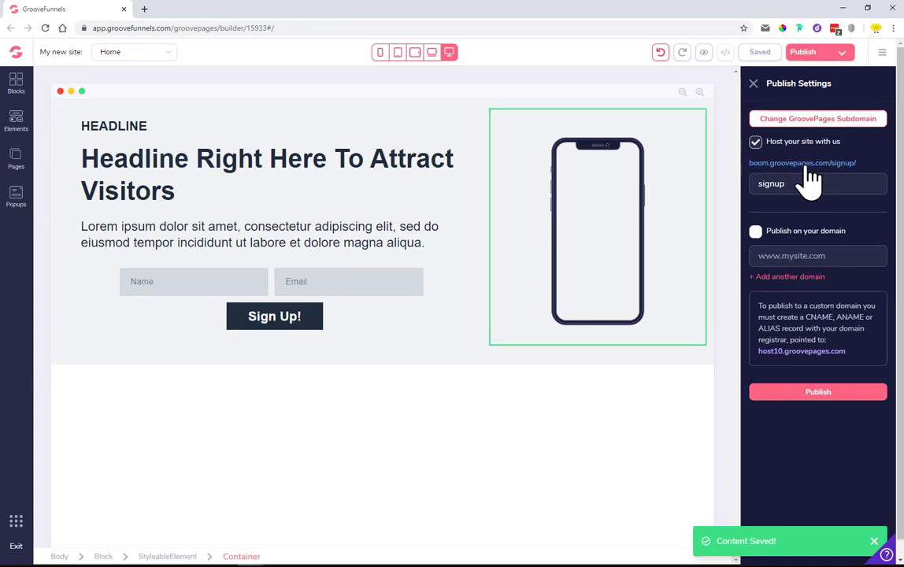
{"action": "left_click", "coordinate": [808, 164]}
{"action": "left_click", "coordinate": [182, 10]}
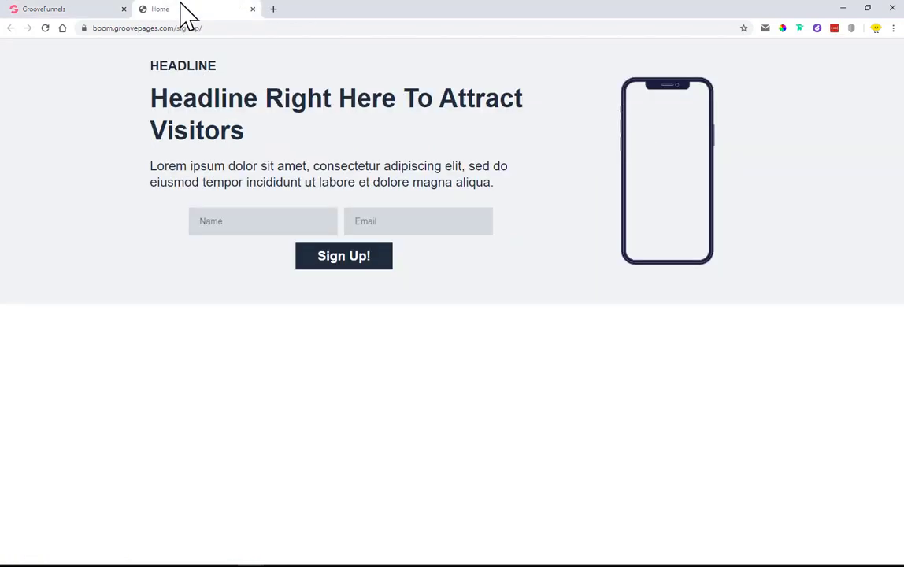
- Test the live opt-in form by entering a subscriber's full name and email address and submitting it
{"action": "left_click", "coordinate": [237, 227]}
{"action": "left_click", "coordinate": [229, 242]}
{"action": "left_click", "coordinate": [366, 227]}
{"action": "left_click", "coordinate": [370, 242]}
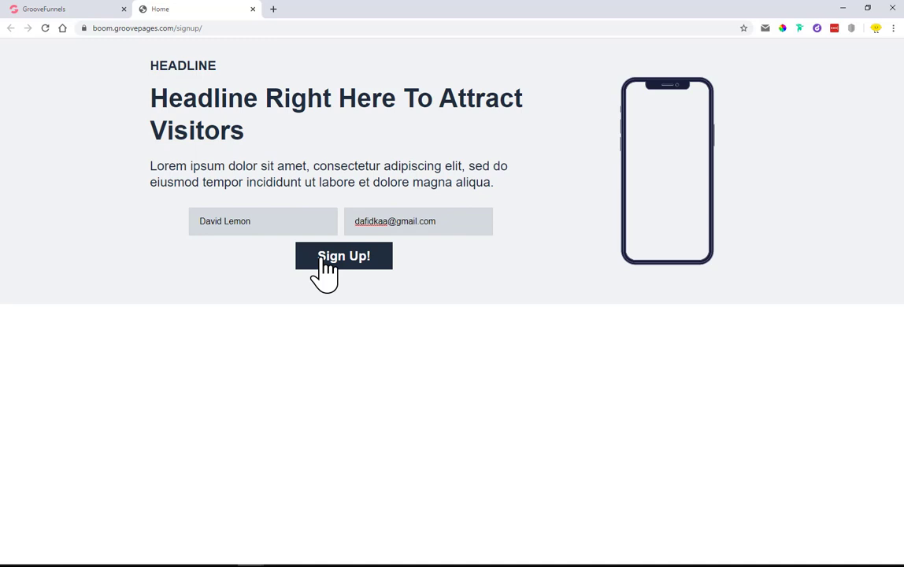
{"action": "left_click", "coordinate": [325, 268]}
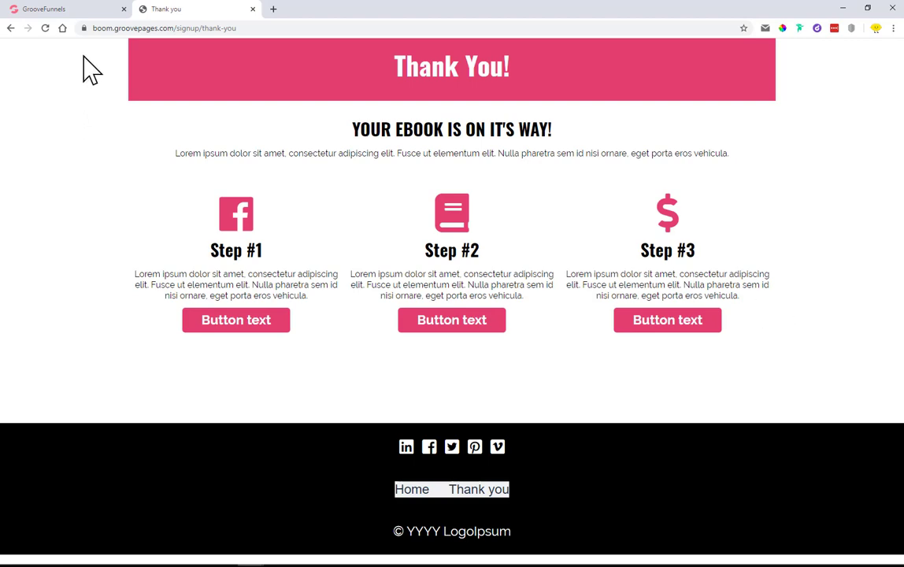
- Return to the GroovePages builder, view the Thank you page and the popup list, and reopen the Home page
{"action": "left_click", "coordinate": [63, 10]}
{"action": "left_click", "coordinate": [15, 157]}
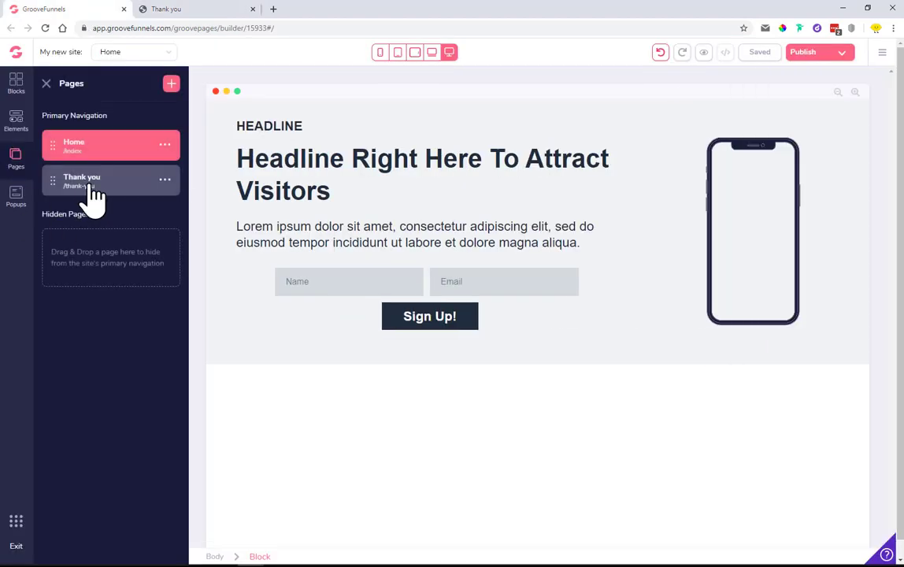
{"action": "left_click", "coordinate": [89, 183]}
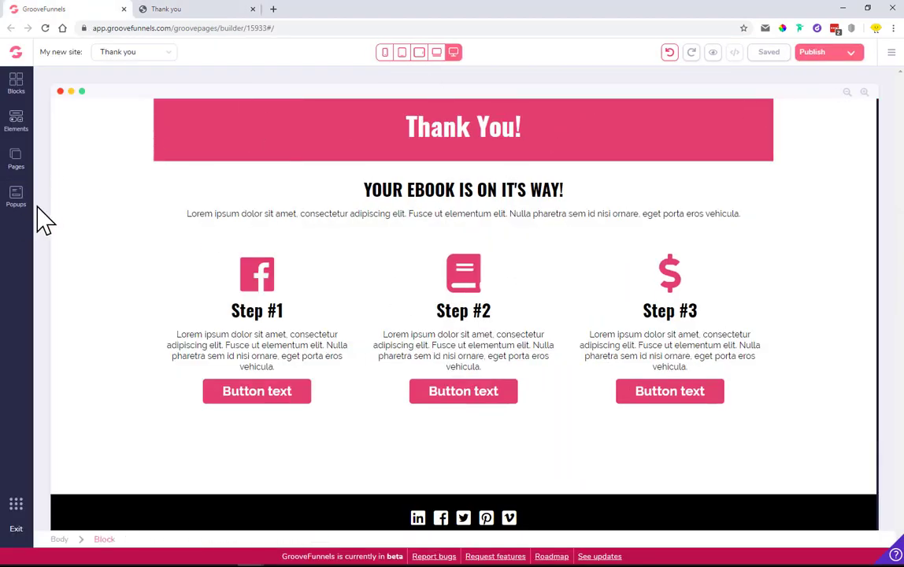
{"action": "left_click", "coordinate": [15, 190]}
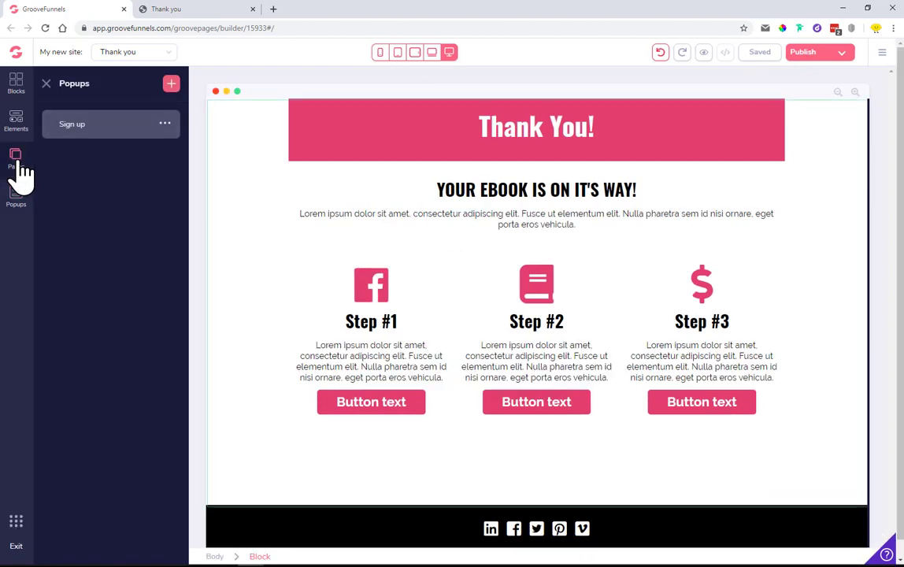
{"action": "left_click", "coordinate": [16, 157]}
{"action": "left_click", "coordinate": [89, 148]}
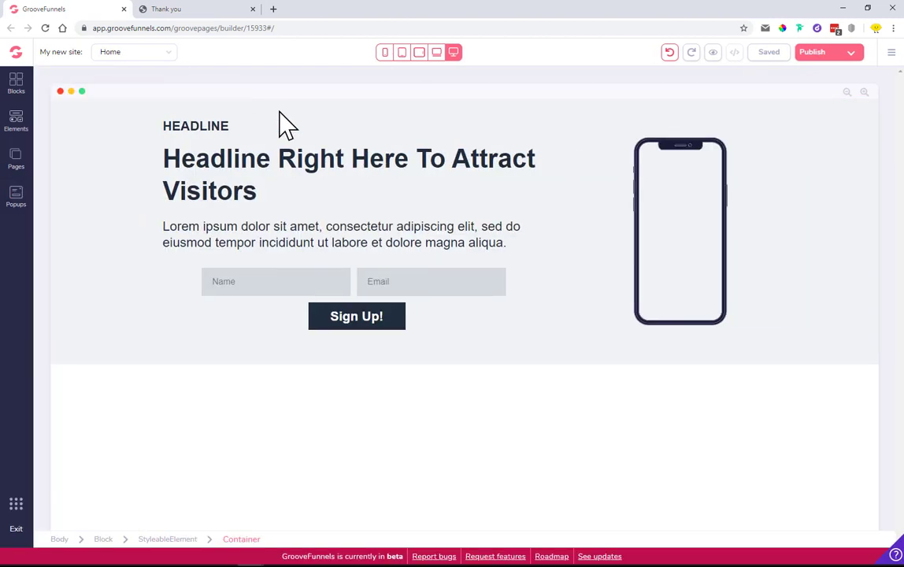